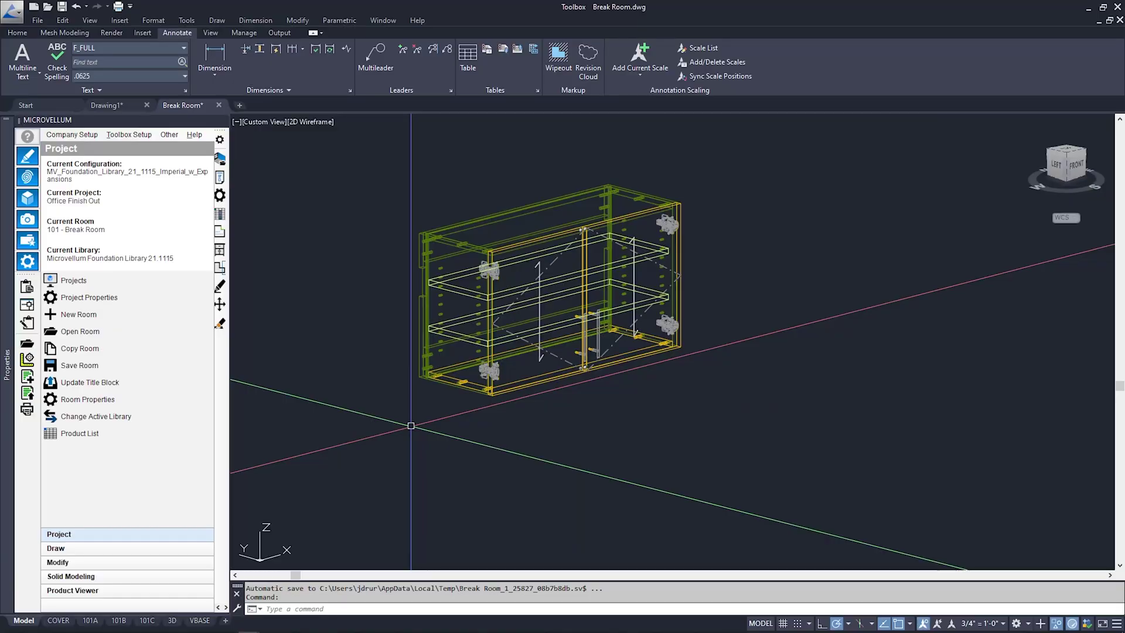
Step: Open the upper cabinet's design data and go to the Adj_Shelf_Qty named cell
click(225, 214)
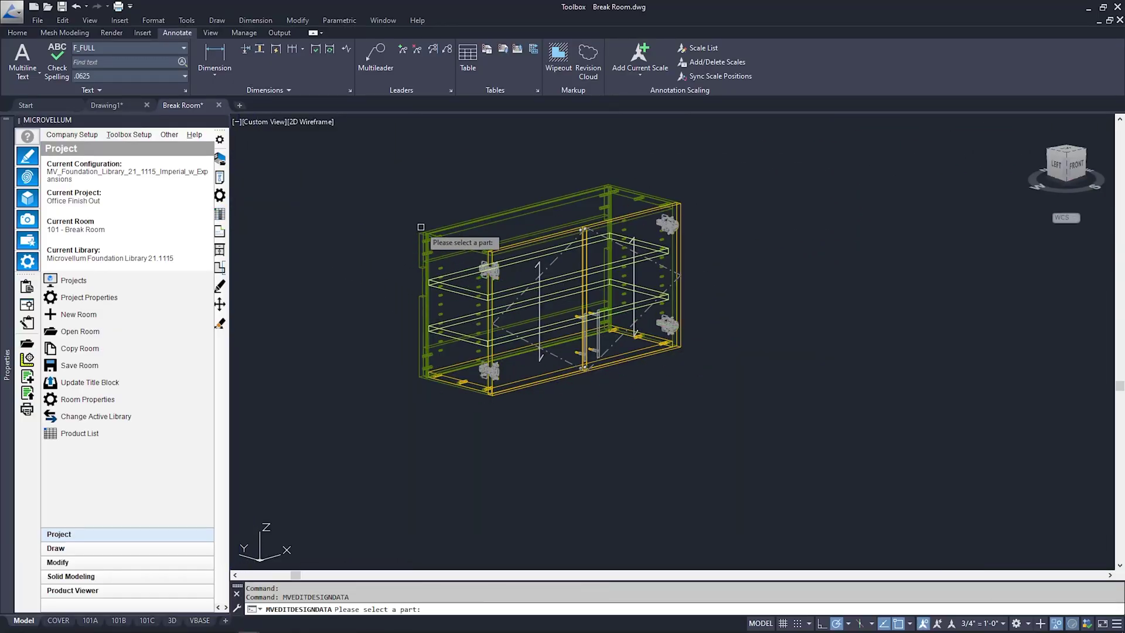
click(430, 234)
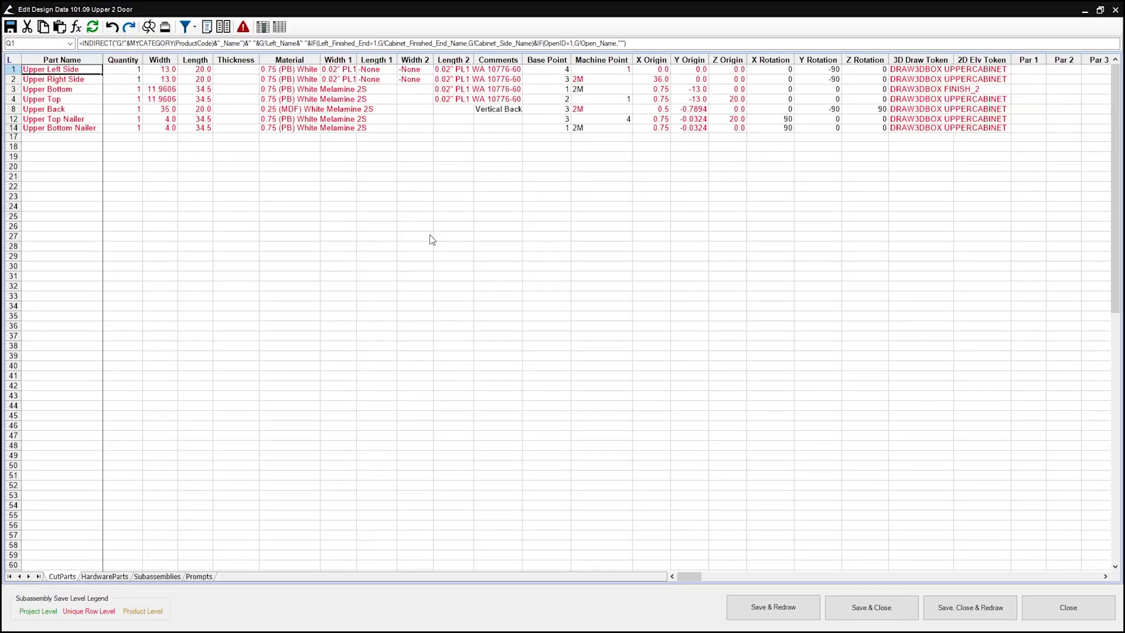
click(70, 44)
click(70, 44)
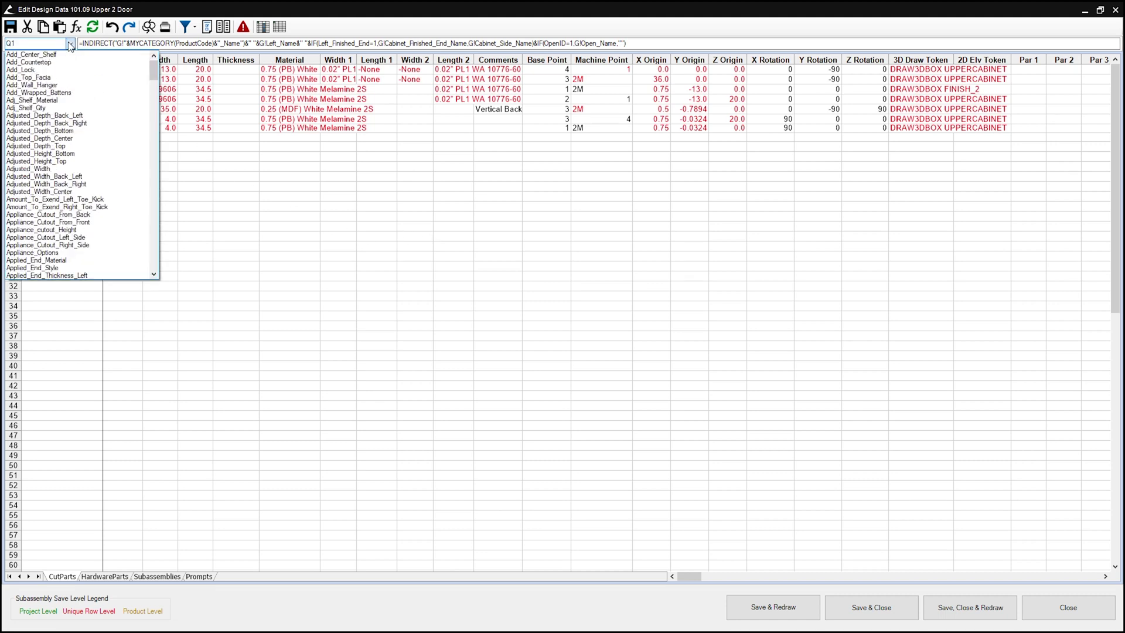
click(73, 108)
scroll(207, 269, down, 8)
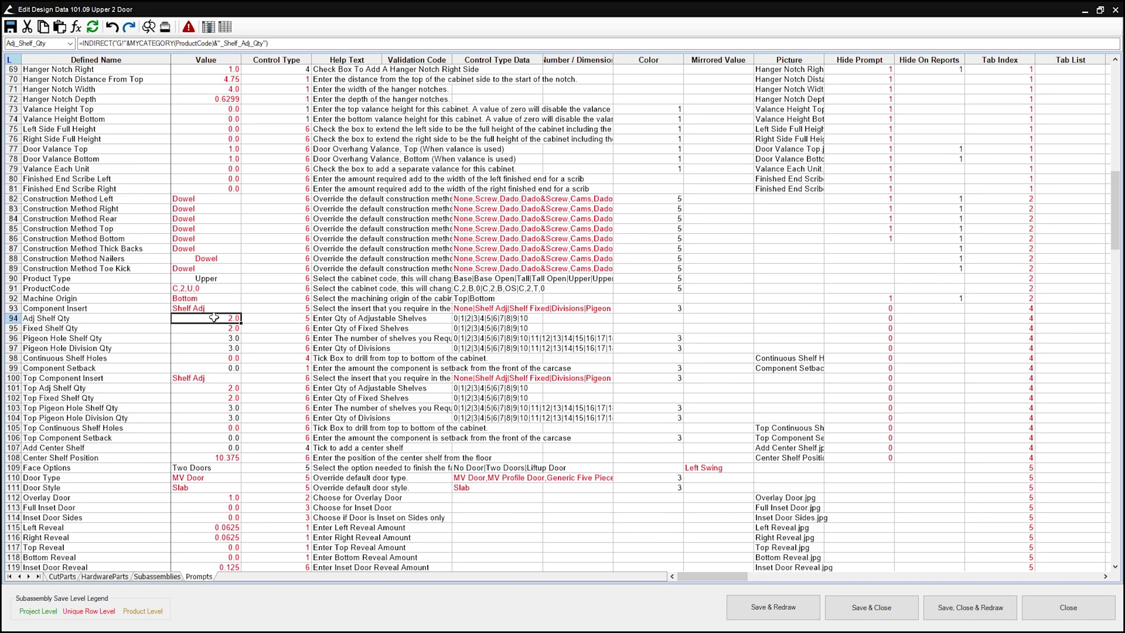
Step: Open the Adj Shelf Qty formula and examine the arguments of its INDIRECT function
double_click(214, 317)
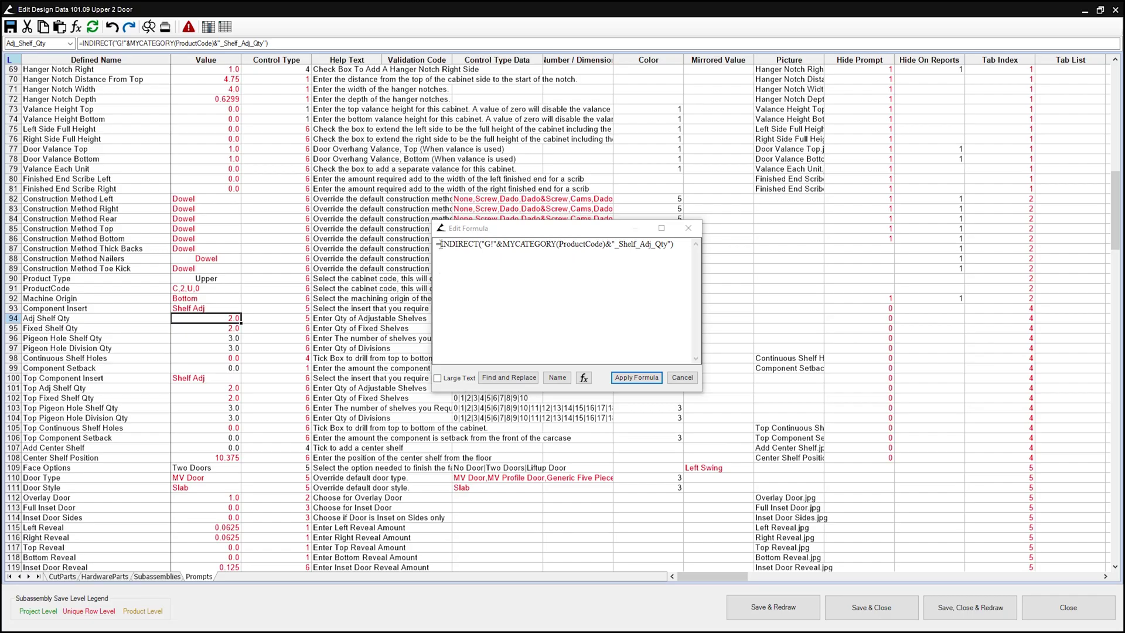
drag(441, 245, 479, 248)
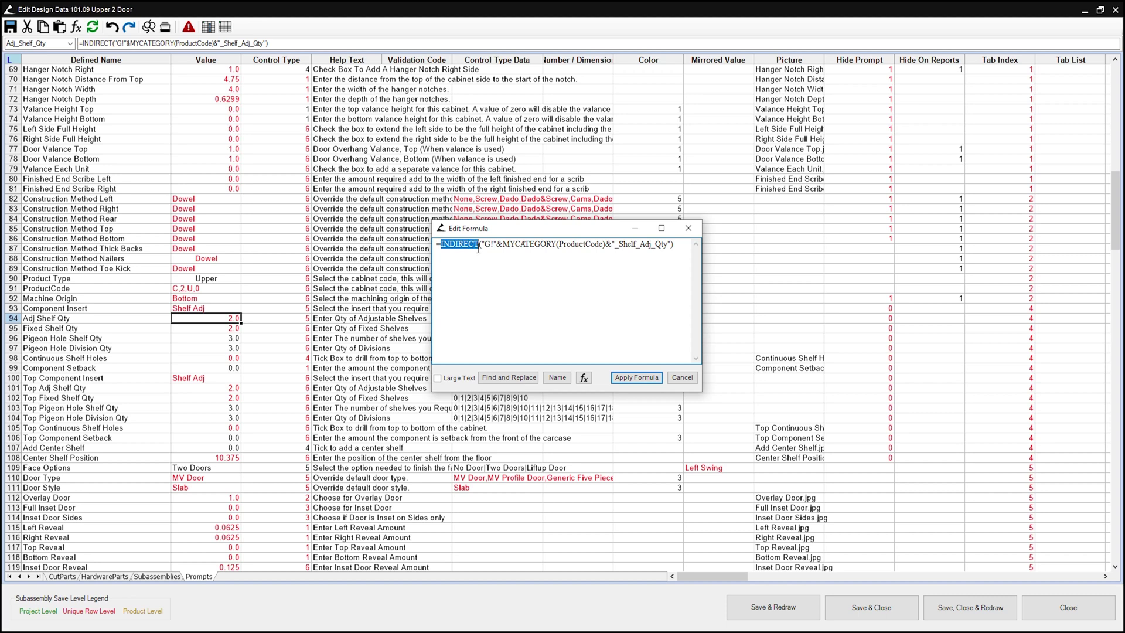
click(583, 378)
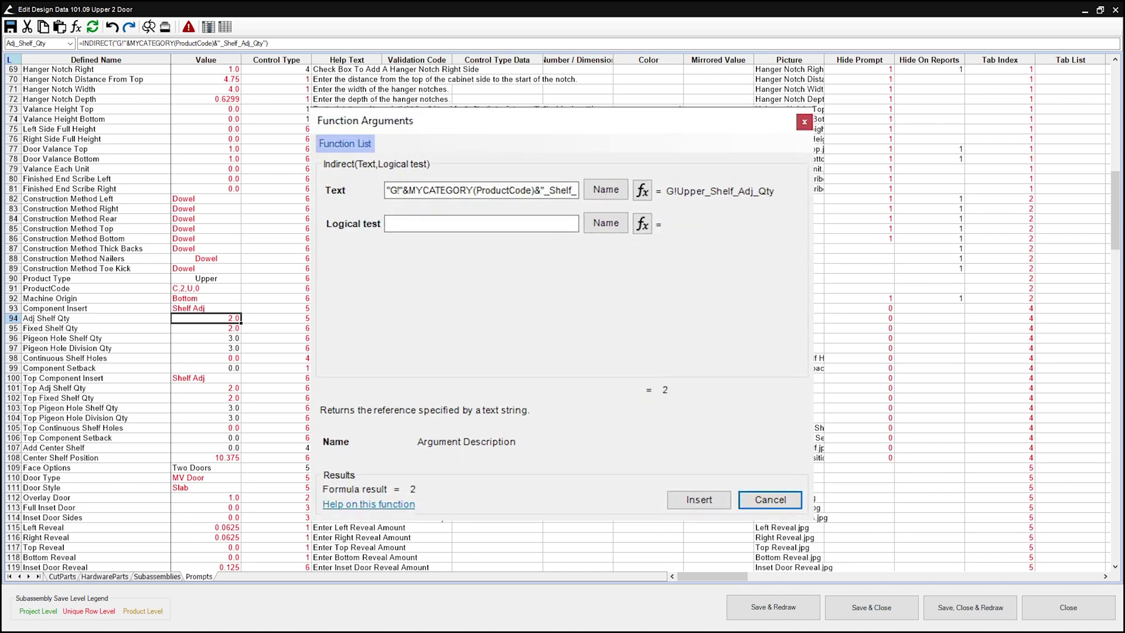
click(345, 143)
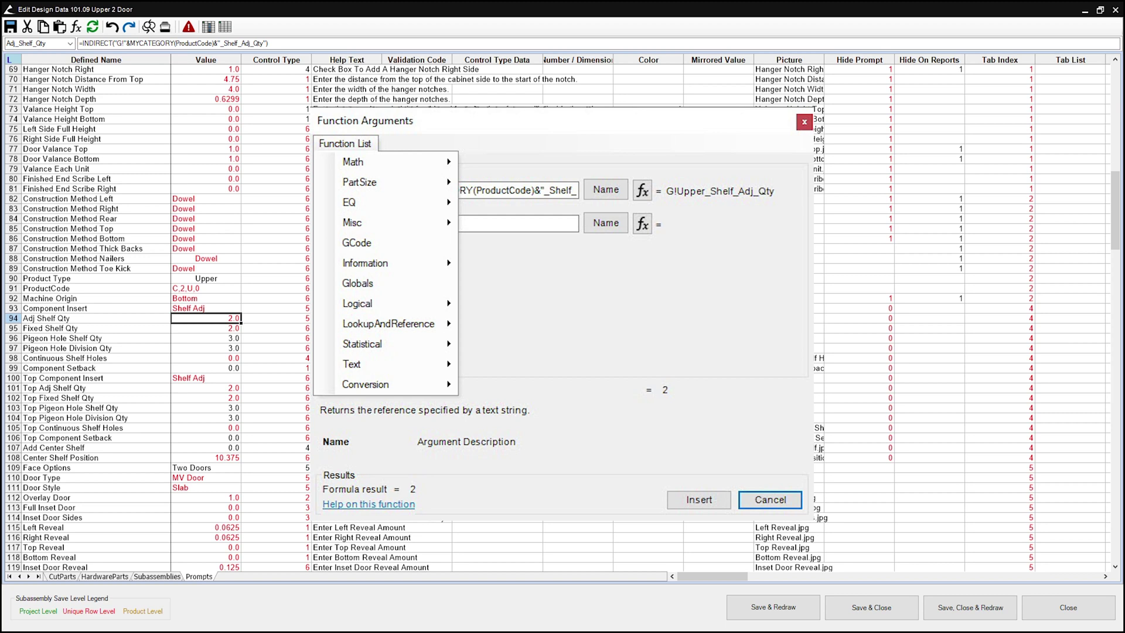
key(Escape)
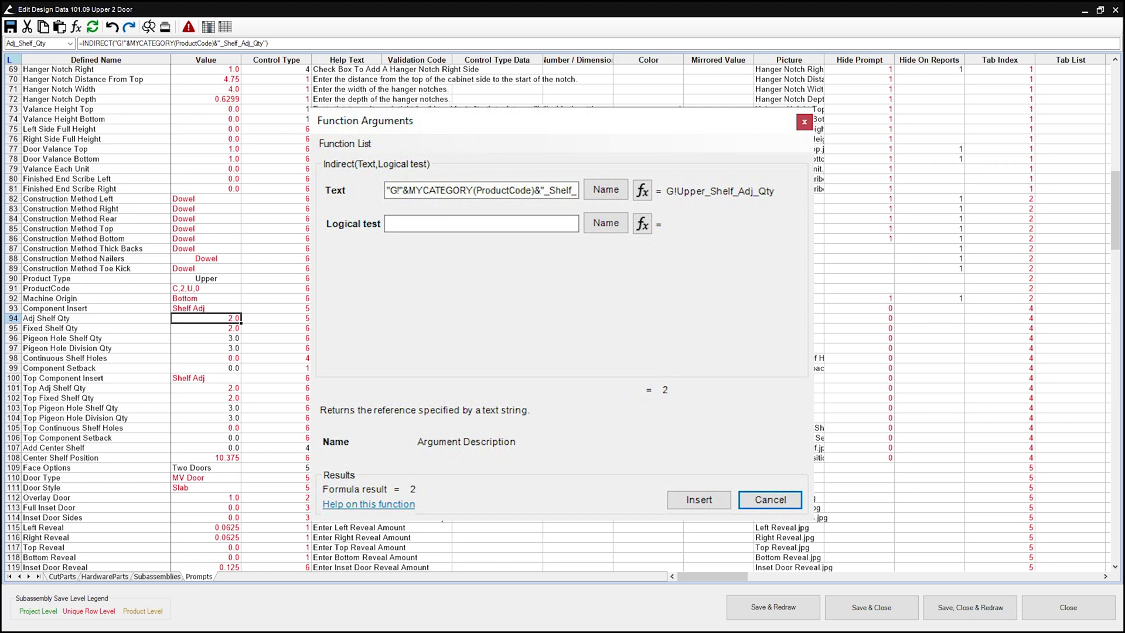
click(376, 164)
key(Tab)
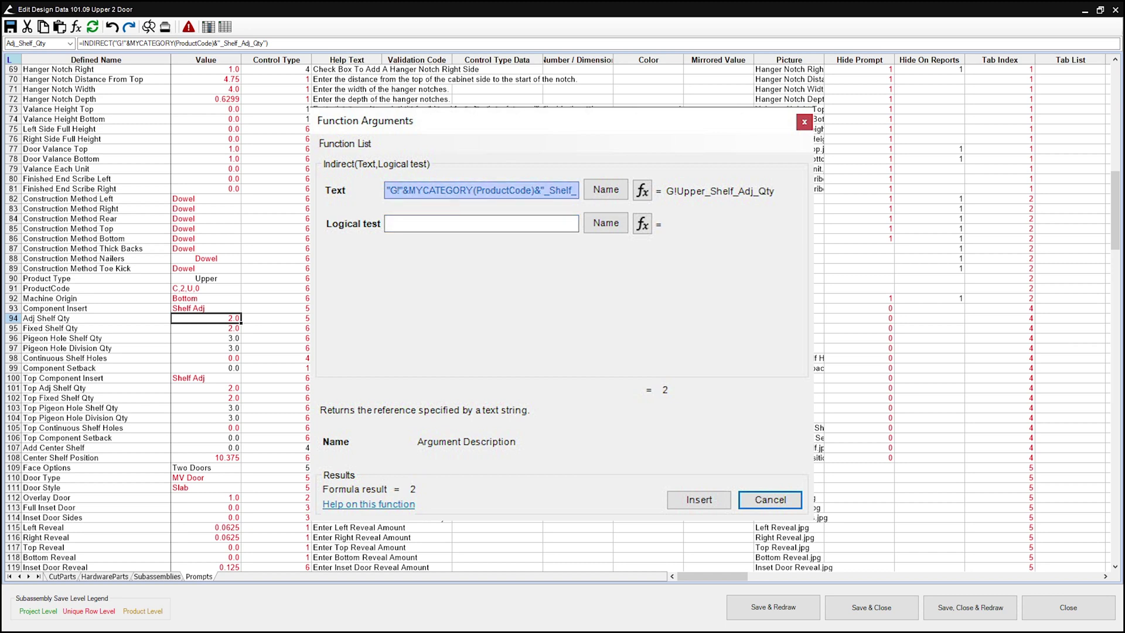
key(Tab)
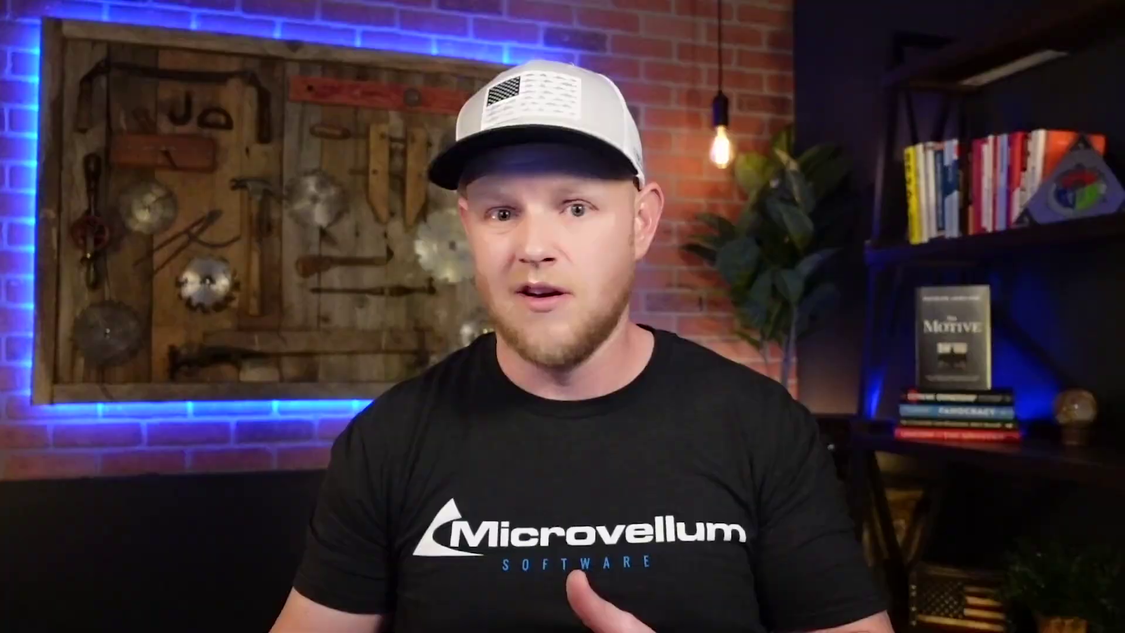
key(Tab)
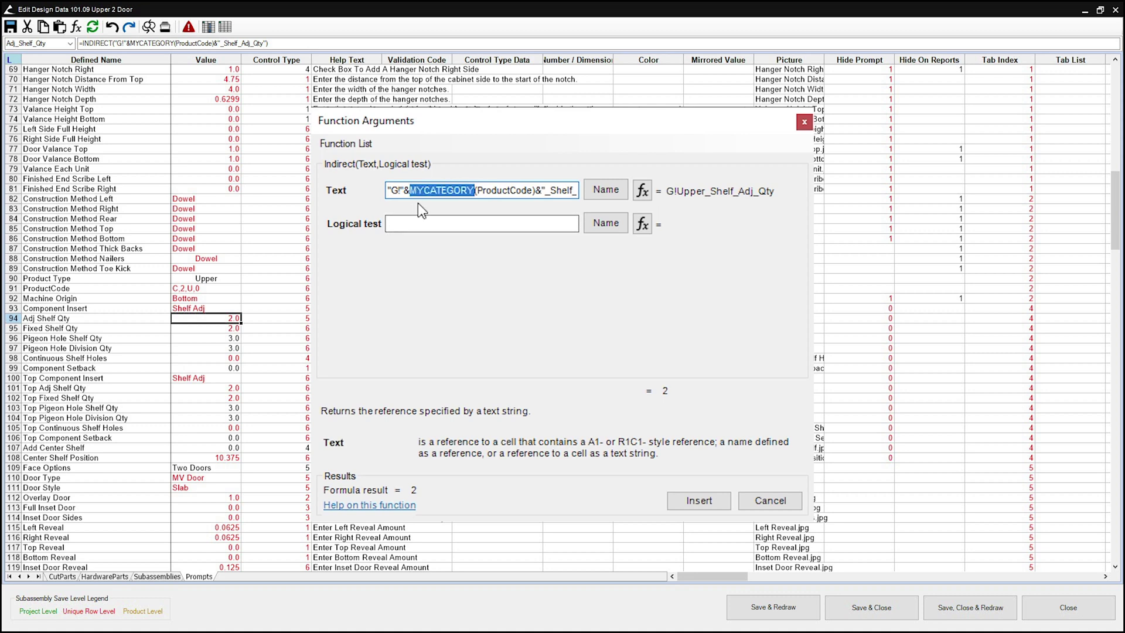
Step: Inspect the nested MYCATEGORY function, its ProductCode range and the category it returns
click(642, 191)
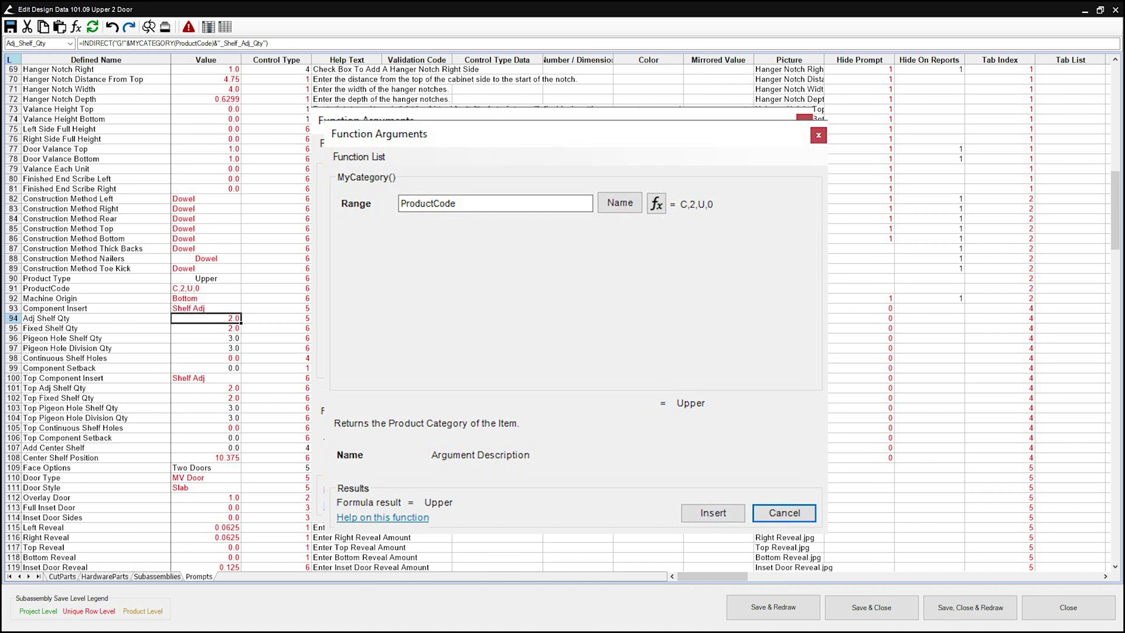
drag(679, 203, 715, 204)
double_click(690, 403)
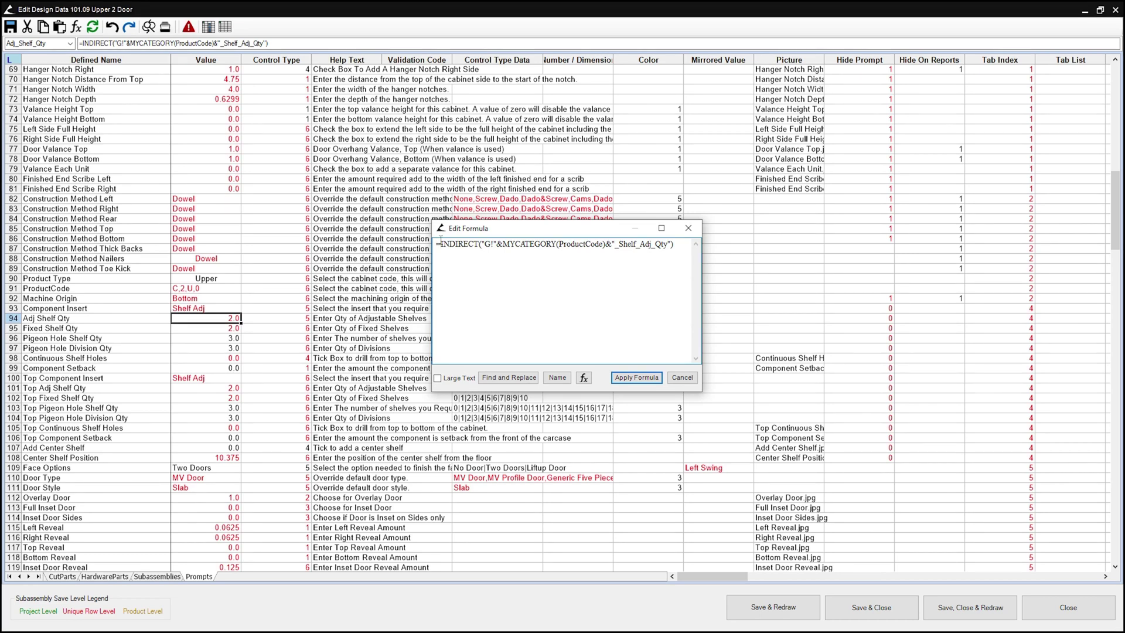
Step: Cut the INDIRECT expression out of the Adj Shelf Qty formula and paste it as ValueIfFalse of a new IF function
drag(440, 242, 673, 250)
right_click(660, 243)
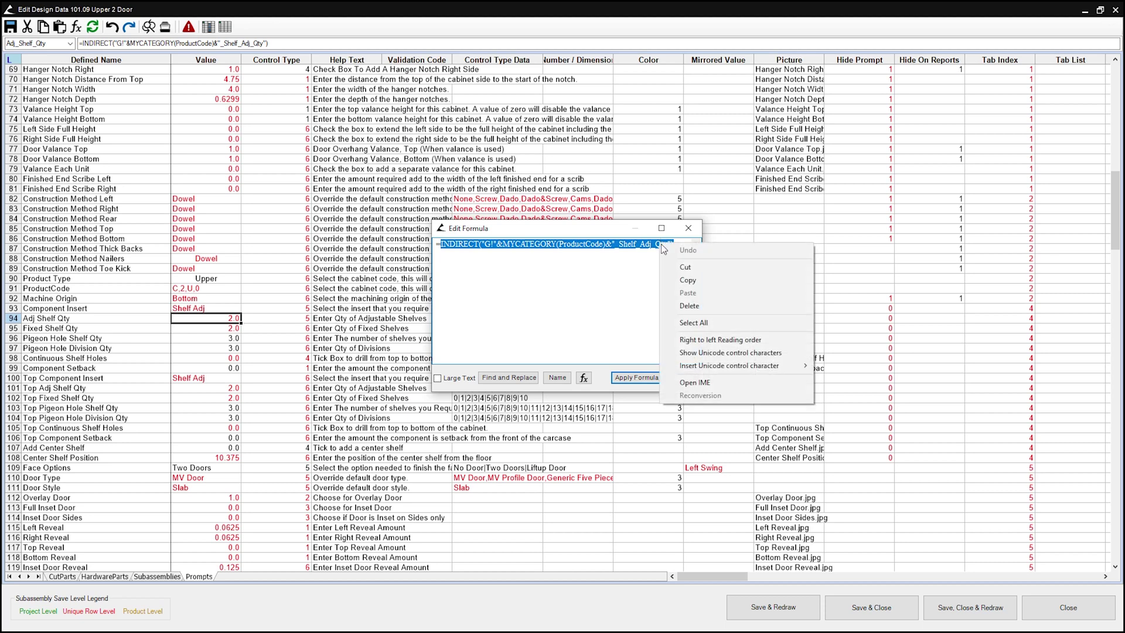
click(686, 270)
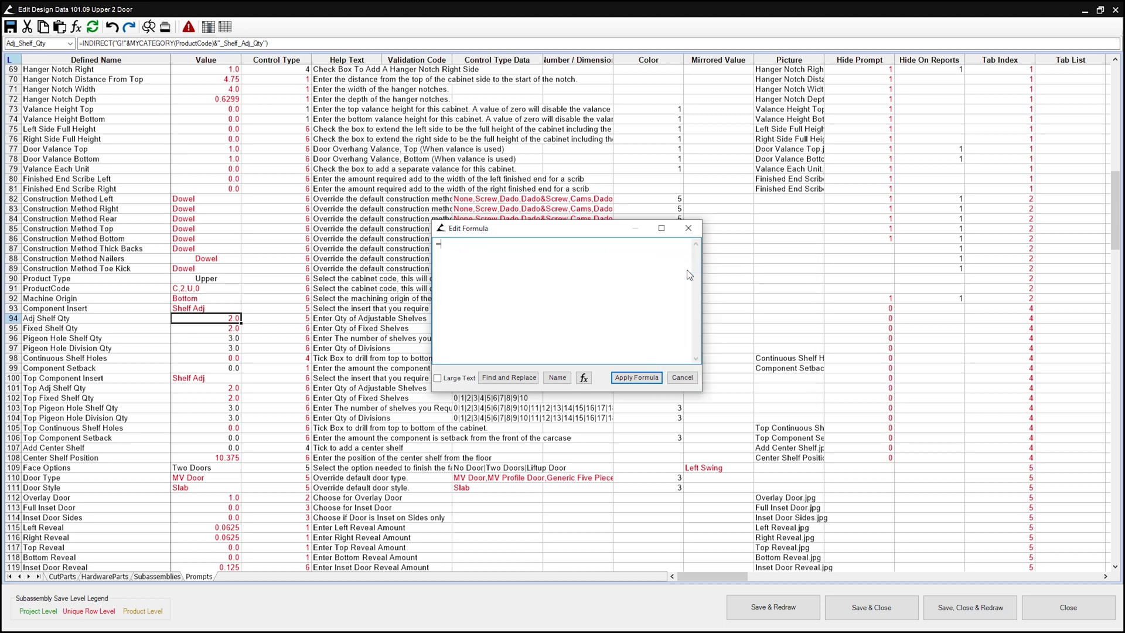
click(585, 378)
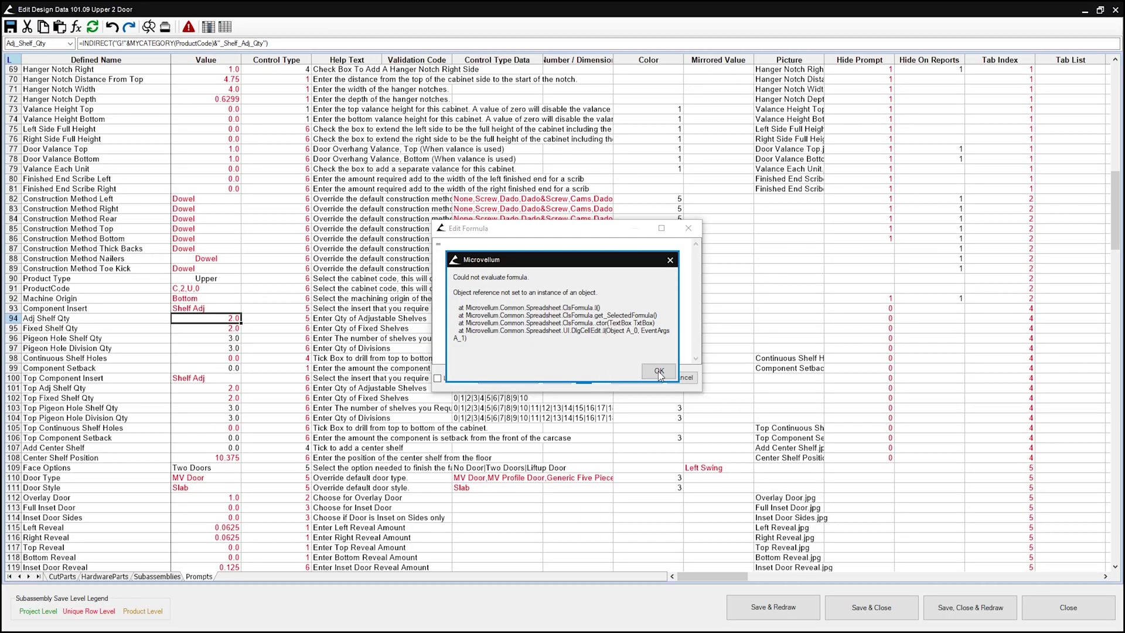
click(658, 370)
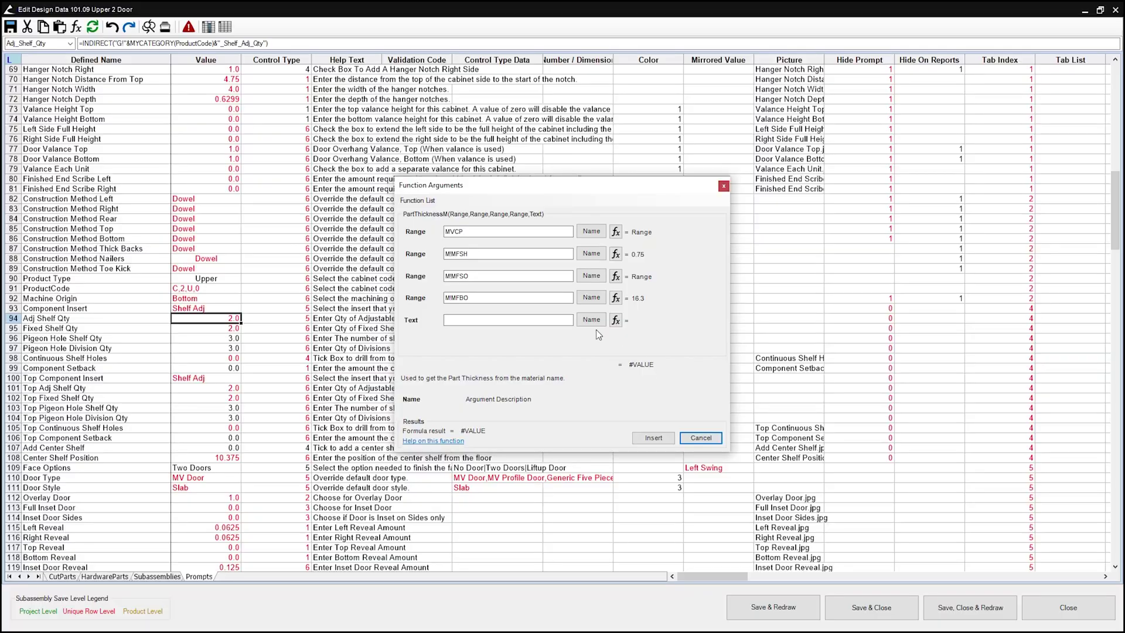
click(425, 201)
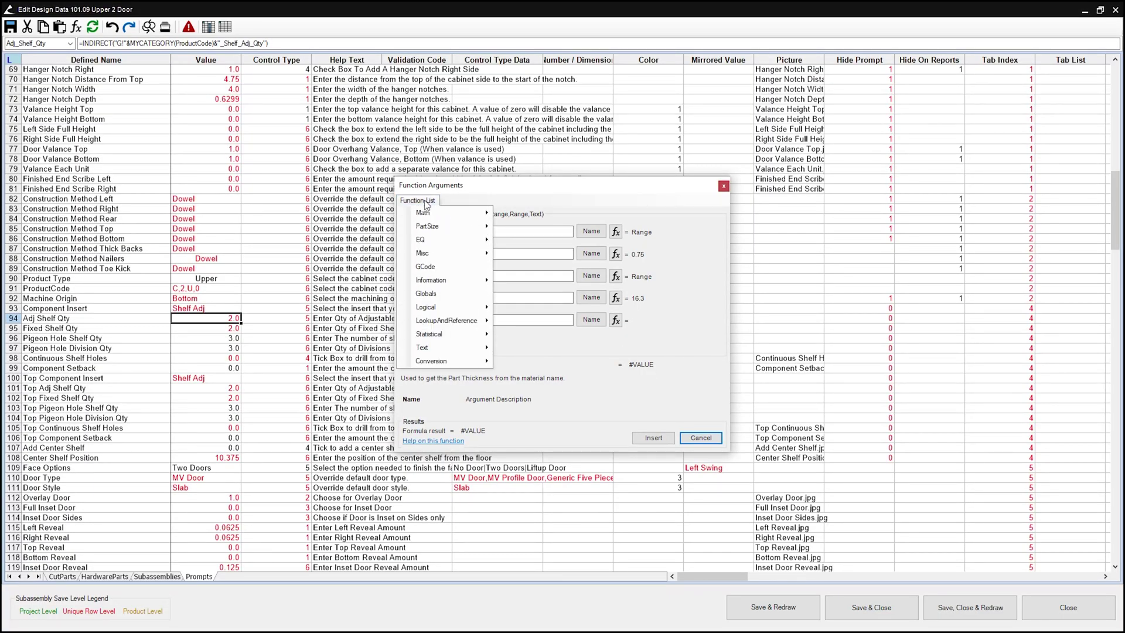
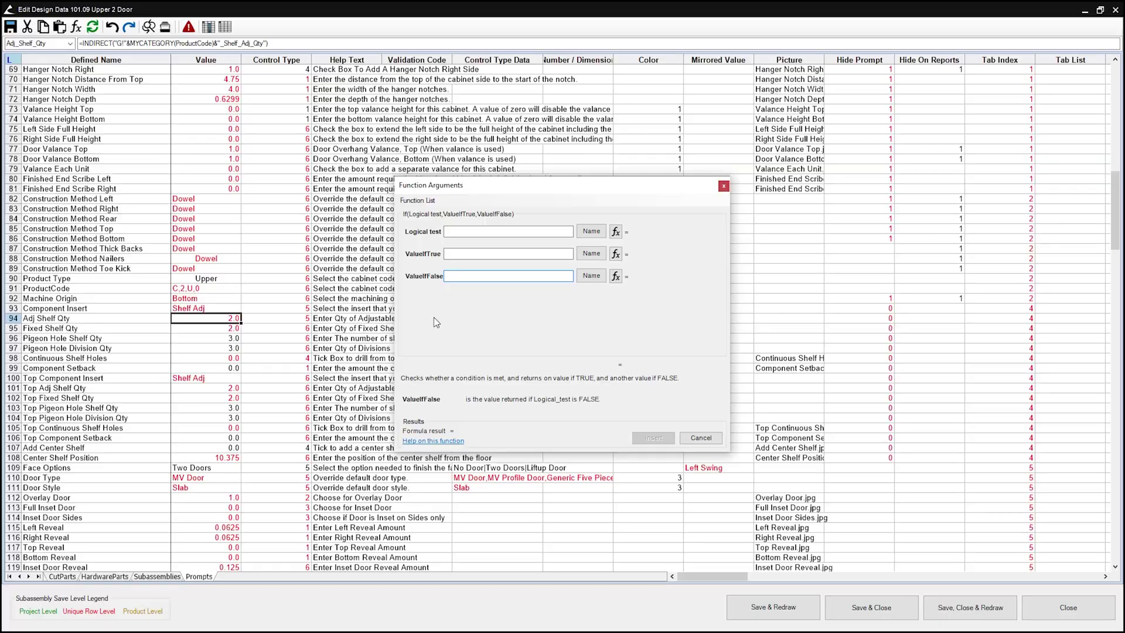
key(ctrl+v)
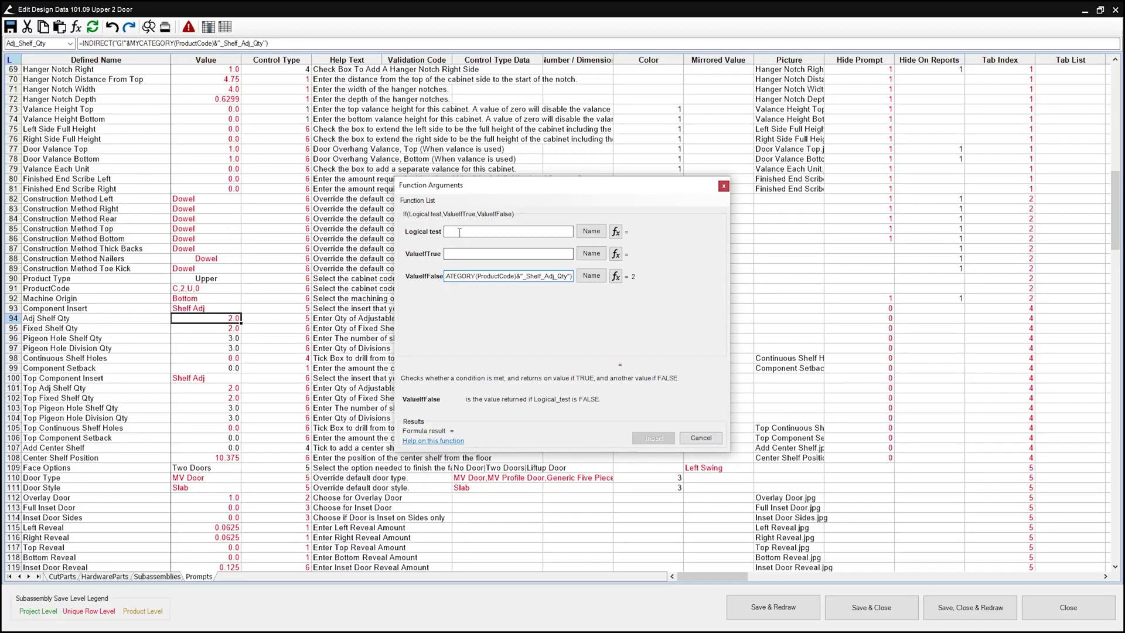
Step: Insert the local variable Inside Height as the IF function's logical test
click(459, 231)
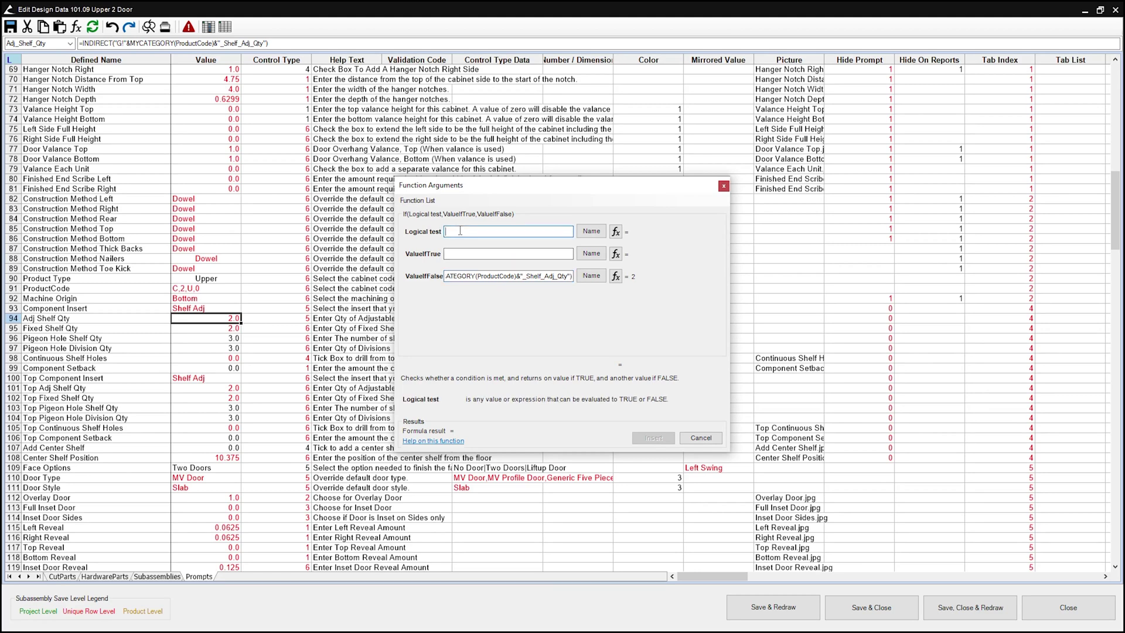
click(591, 231)
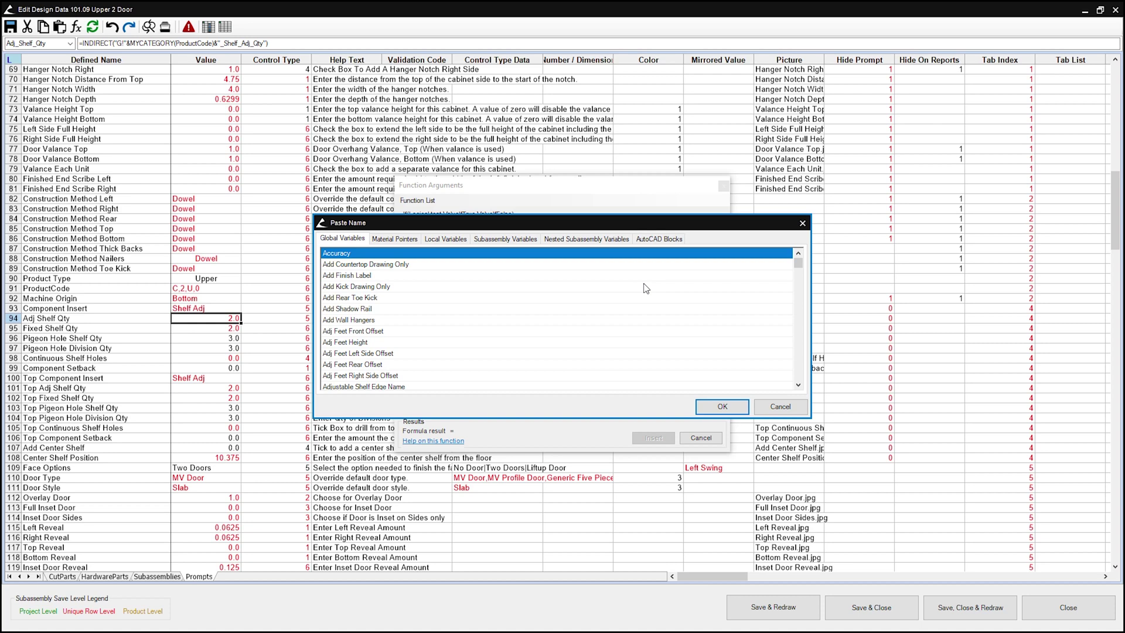
click(446, 238)
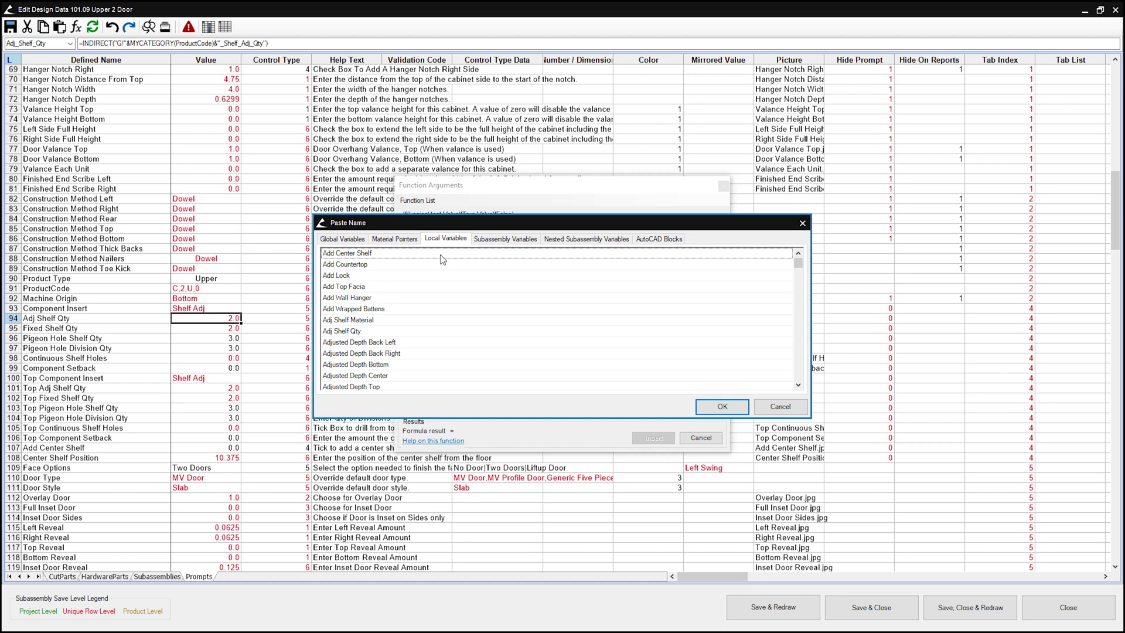
key(i)
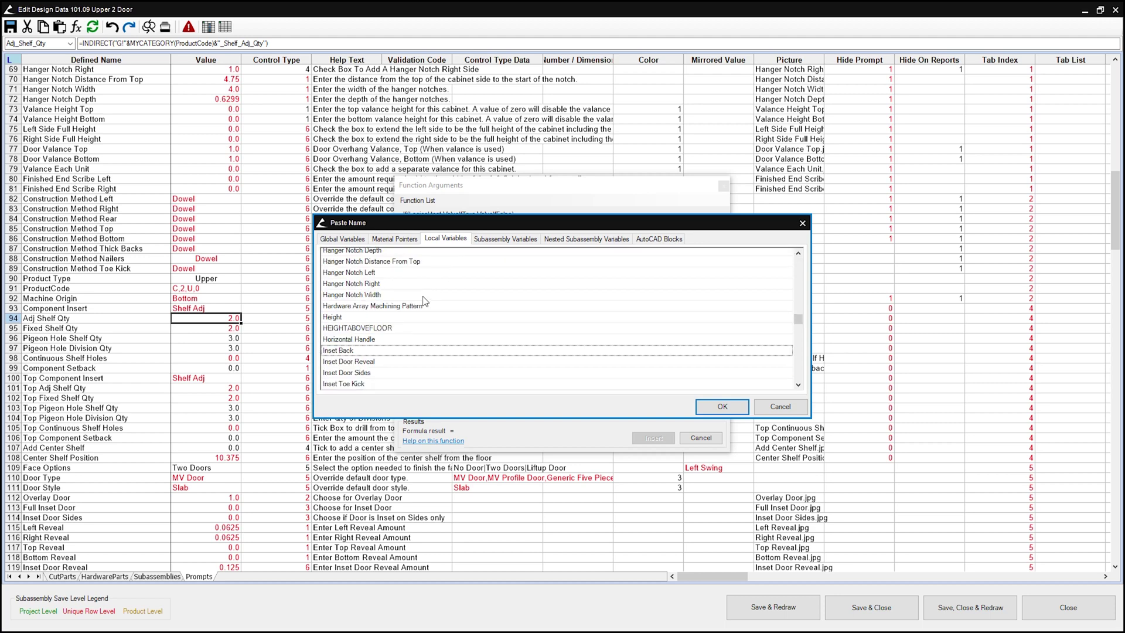
scroll(425, 301, down, 1)
click(351, 351)
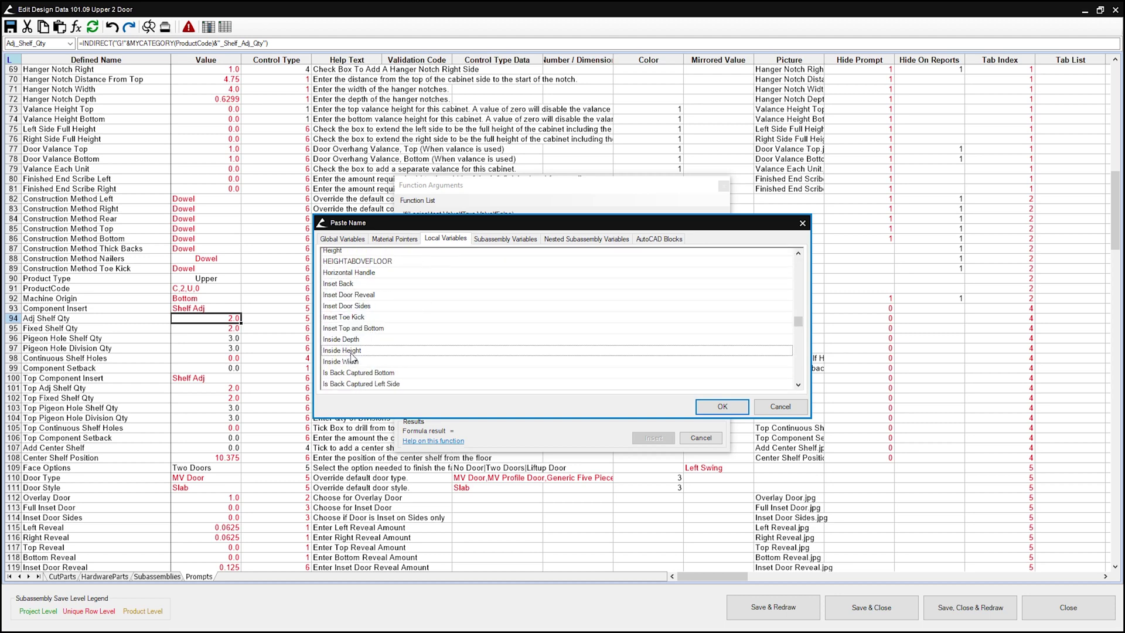
click(712, 408)
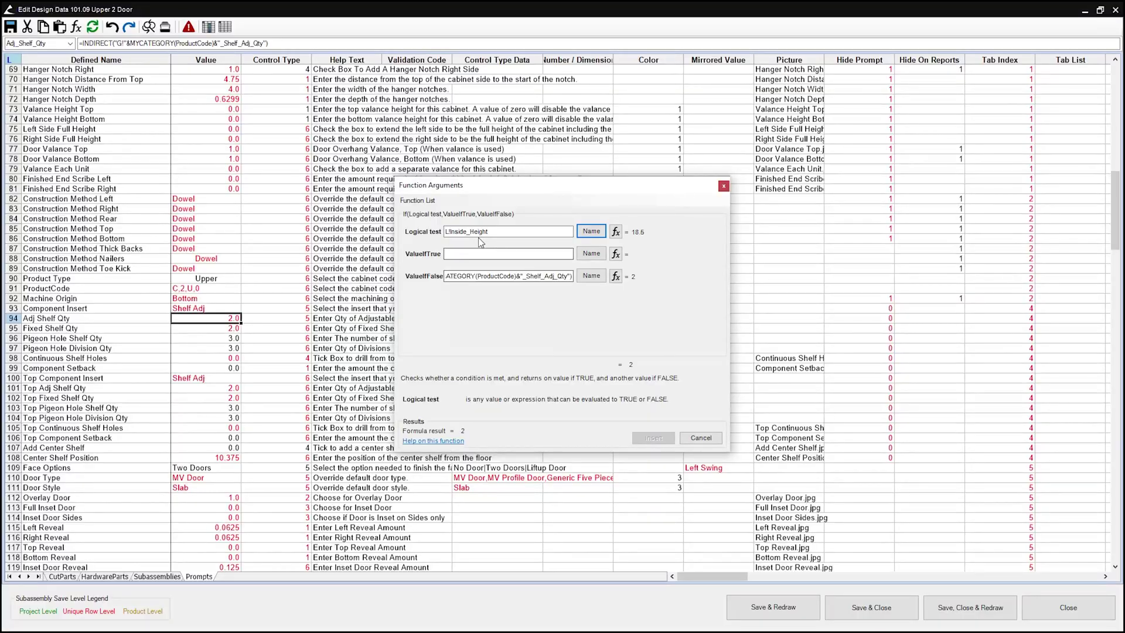
Step: Remove the L! prefix from the logical test and complete it as Inside_Height<24
click(446, 231)
key(Delete)
key(Delete)
double_click(498, 232)
click(498, 232)
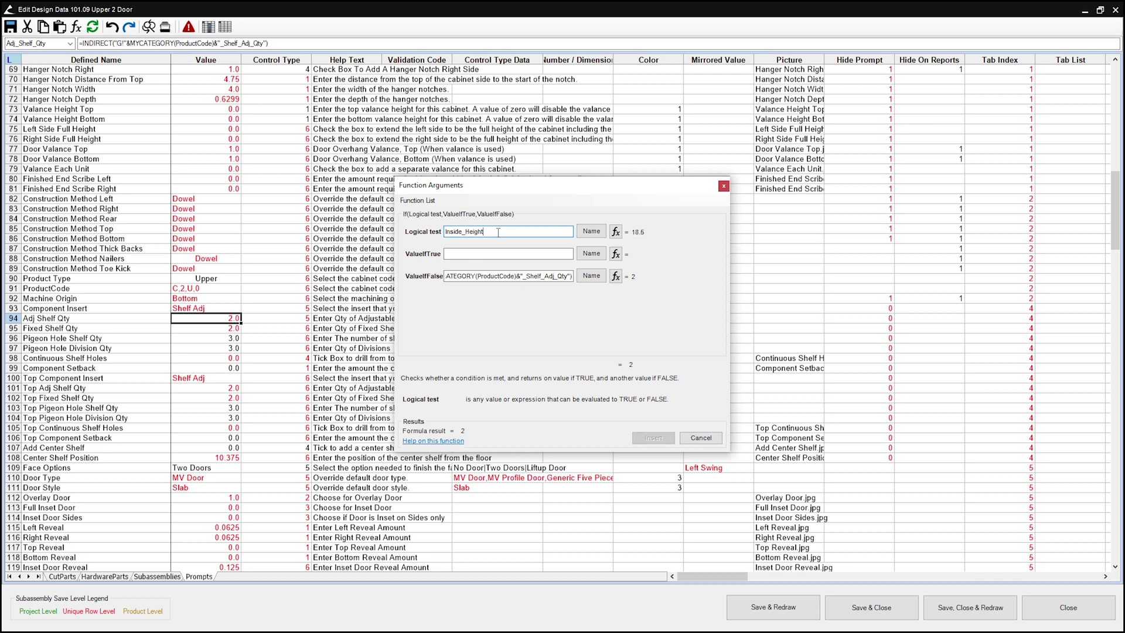
text(<24)
Step: Nest a second IF in ValueIfTrue with the test Inside_Height<12, returning 0 if true and 1 if false
click(509, 251)
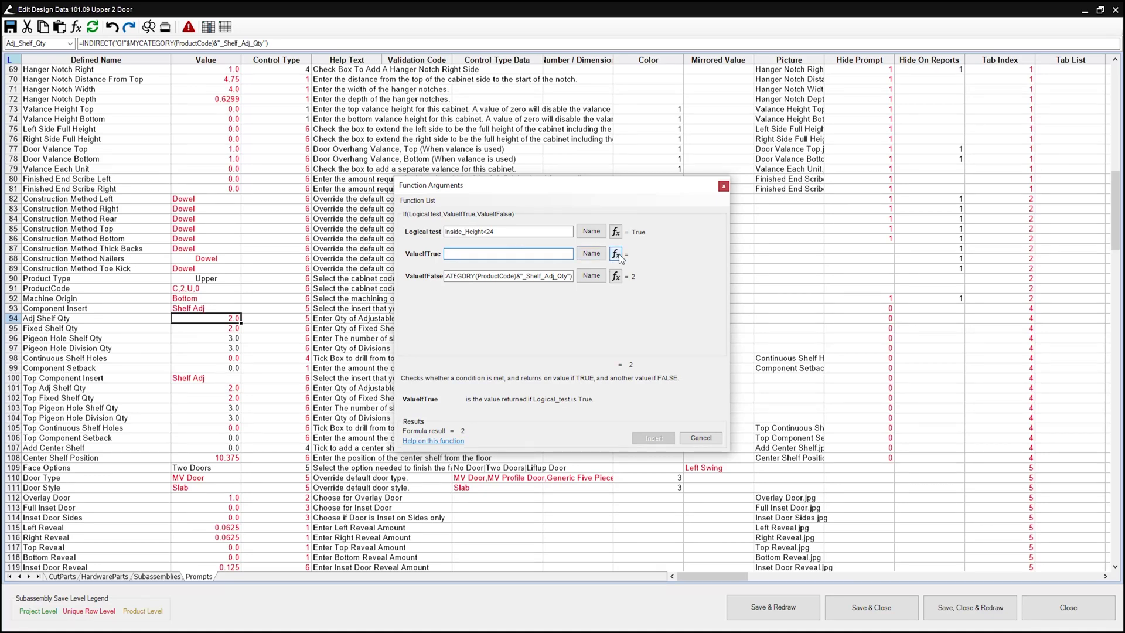
click(425, 209)
mouse_move(475, 317)
click(518, 316)
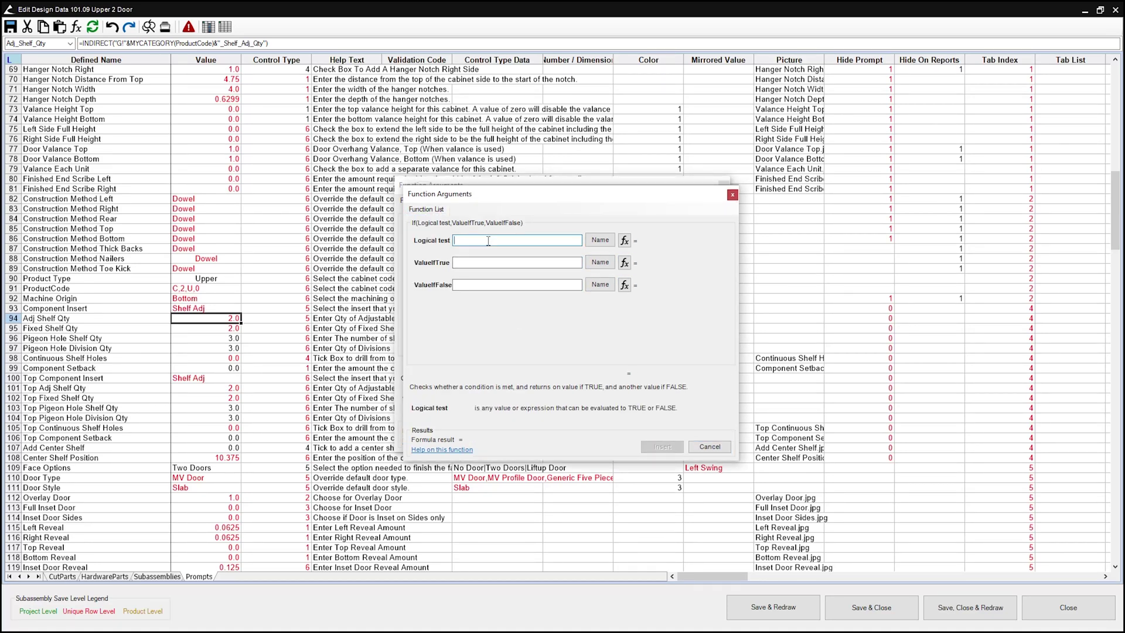
text(Inside_Height<12)
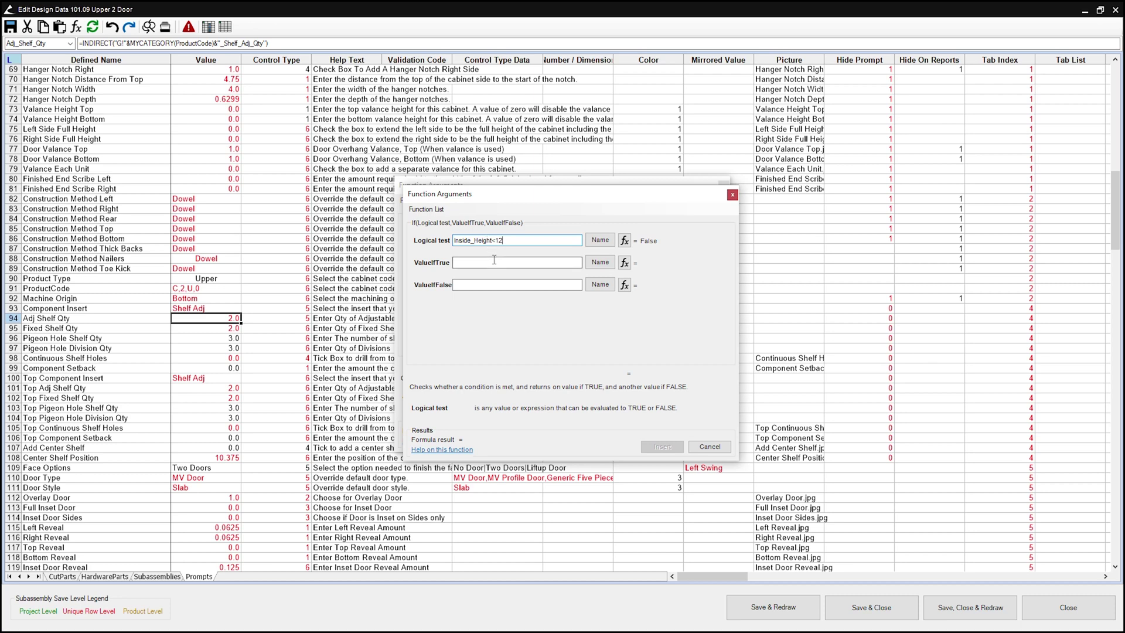
click(493, 260)
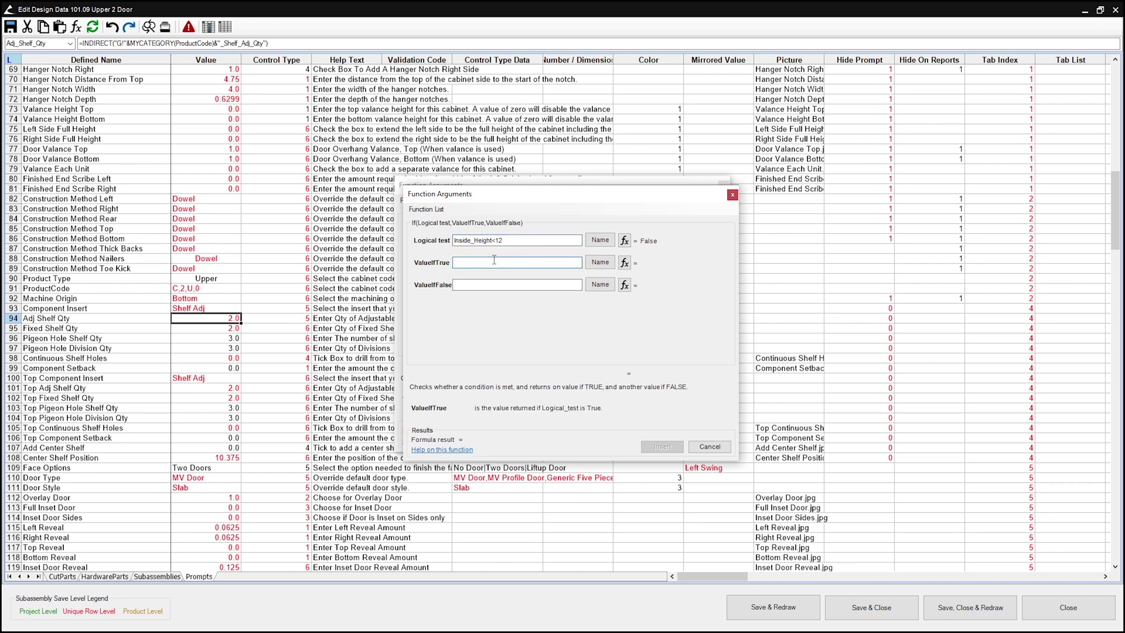
text(0)
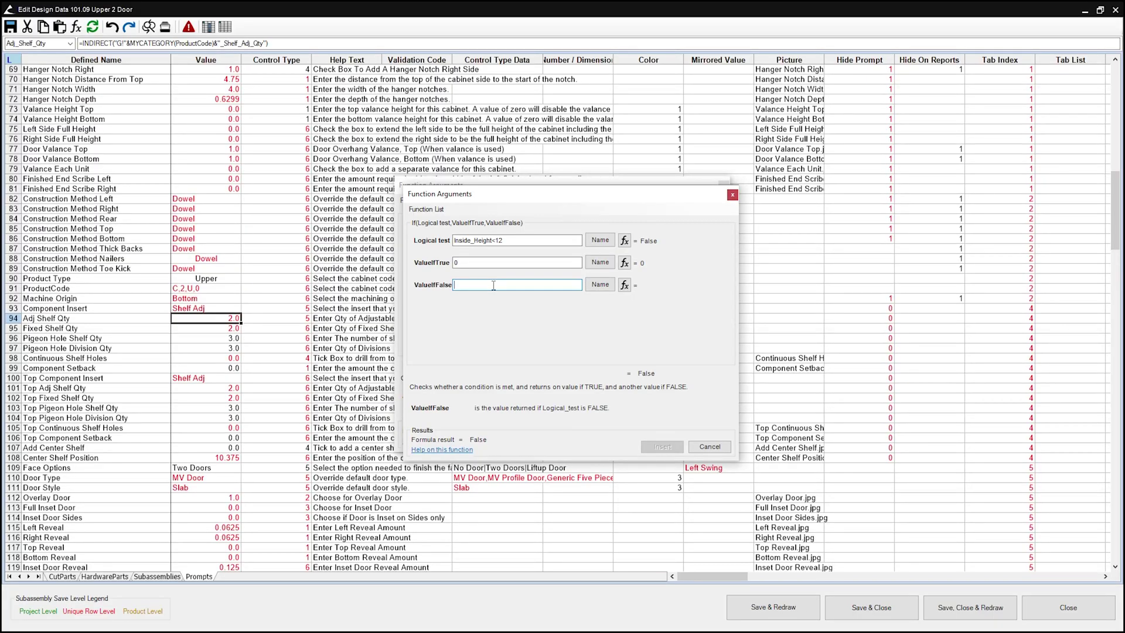
text(1)
click(662, 447)
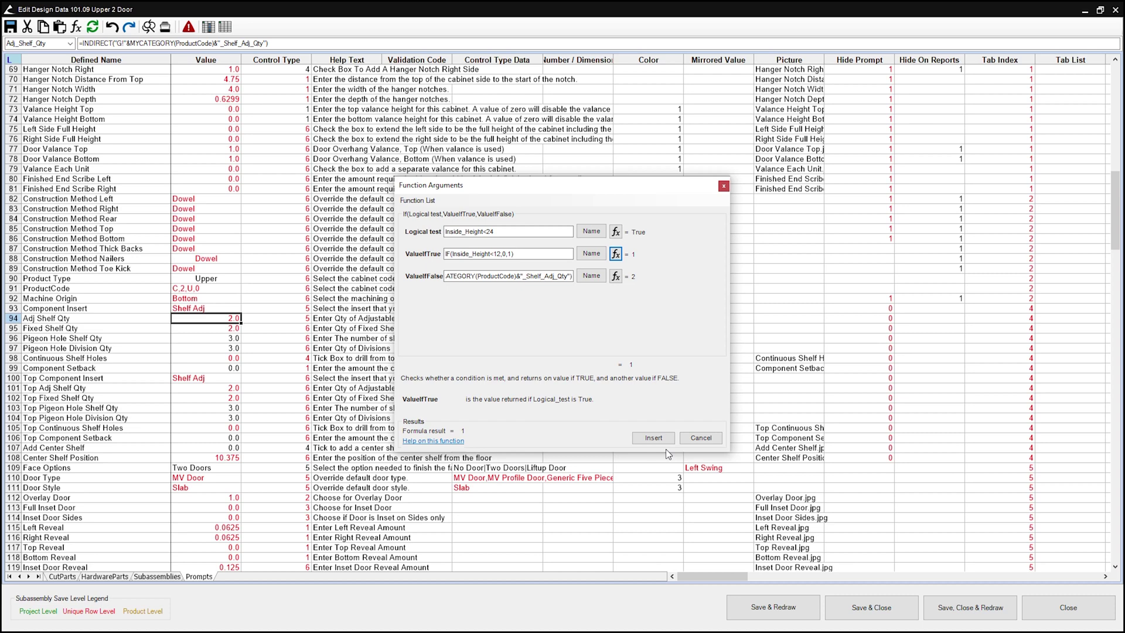
Step: Insert and apply the finished IF formula for Adj Shelf Qty, then save and close the design data and redraw the cabinet
click(669, 441)
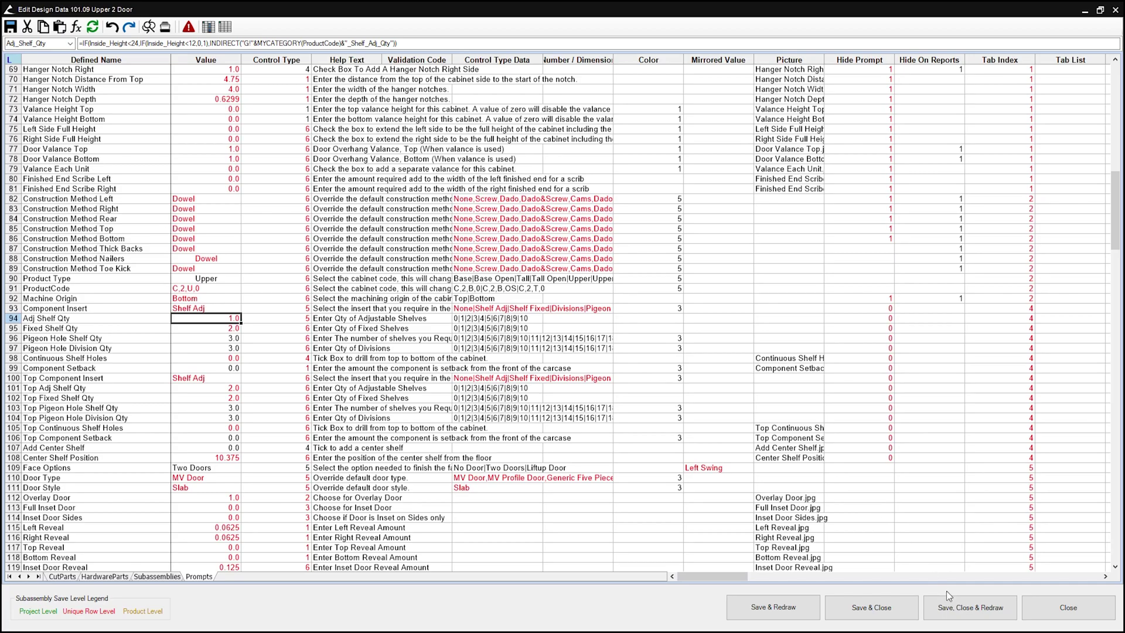
click(961, 603)
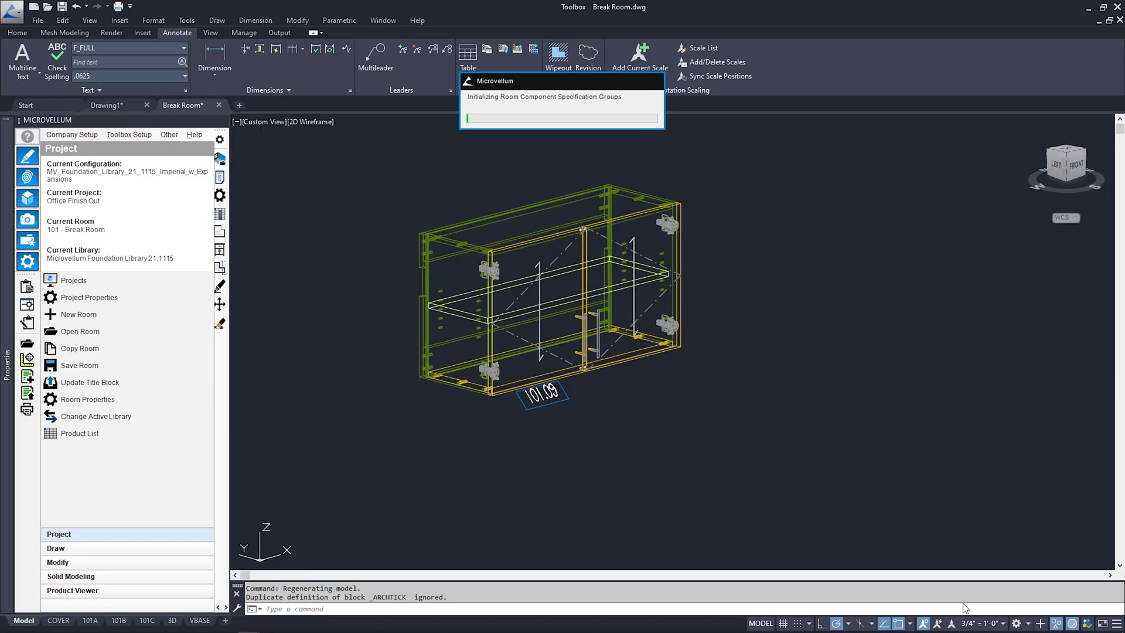